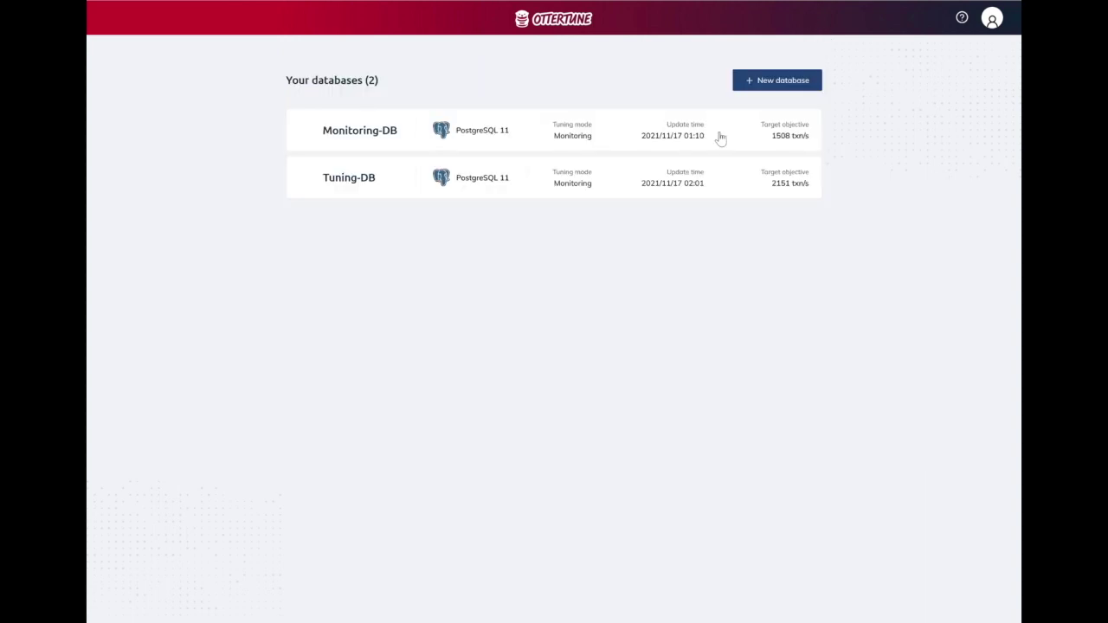
Step: Start adding a PostgreSQL database and enter the Amazon DB identifier database-demo after checking it in the Notepad notes
{"action": "left_click", "coordinate": [783, 83]}
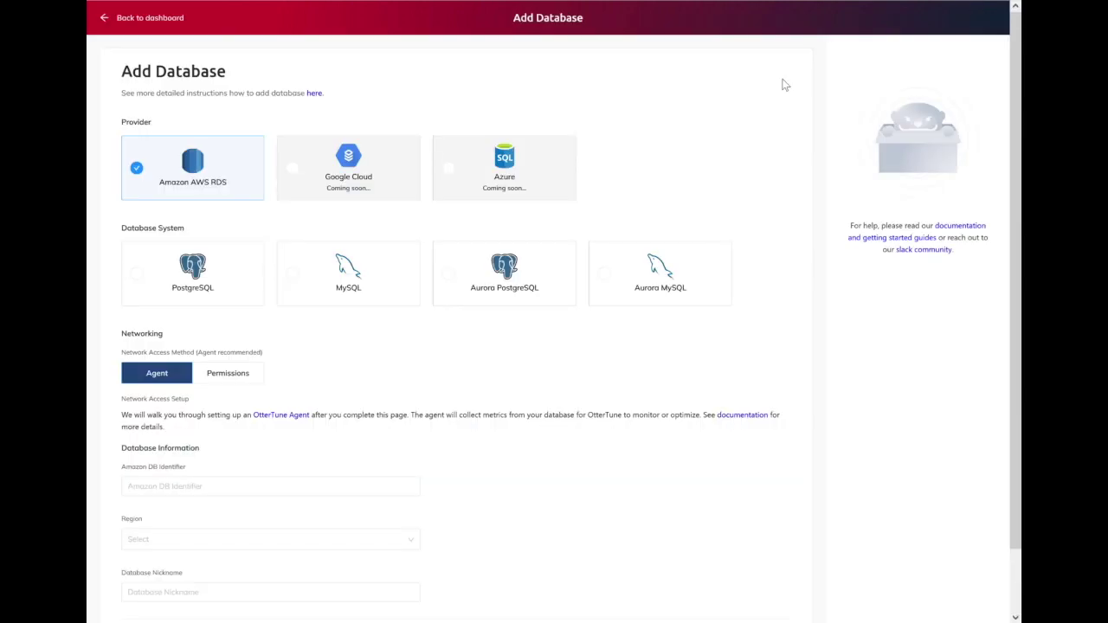
{"action": "left_click", "coordinate": [223, 276]}
{"action": "key", "text": "alt+Tab"}
{"action": "key", "text": "alt+Tab"}
{"action": "key", "text": "alt+Tab"}
{"action": "key", "text": "alt+Tab"}
{"action": "key", "text": "alt+Tab"}
{"action": "key", "text": "alt+Tab"}
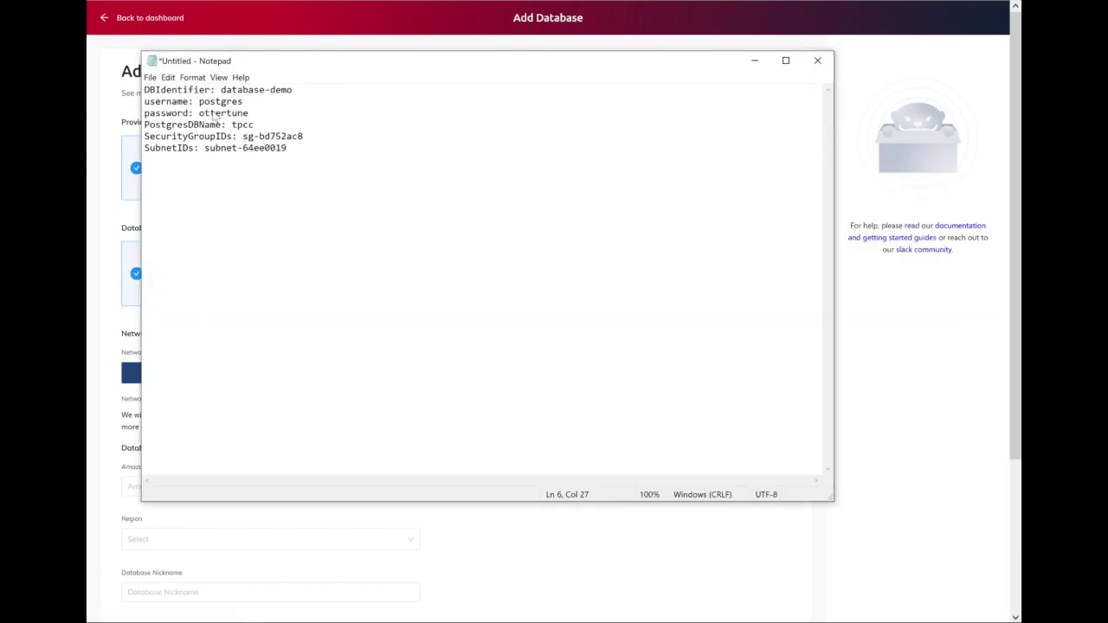
{"action": "left_click", "coordinate": [91, 451]}
{"action": "left_click", "coordinate": [192, 484]}
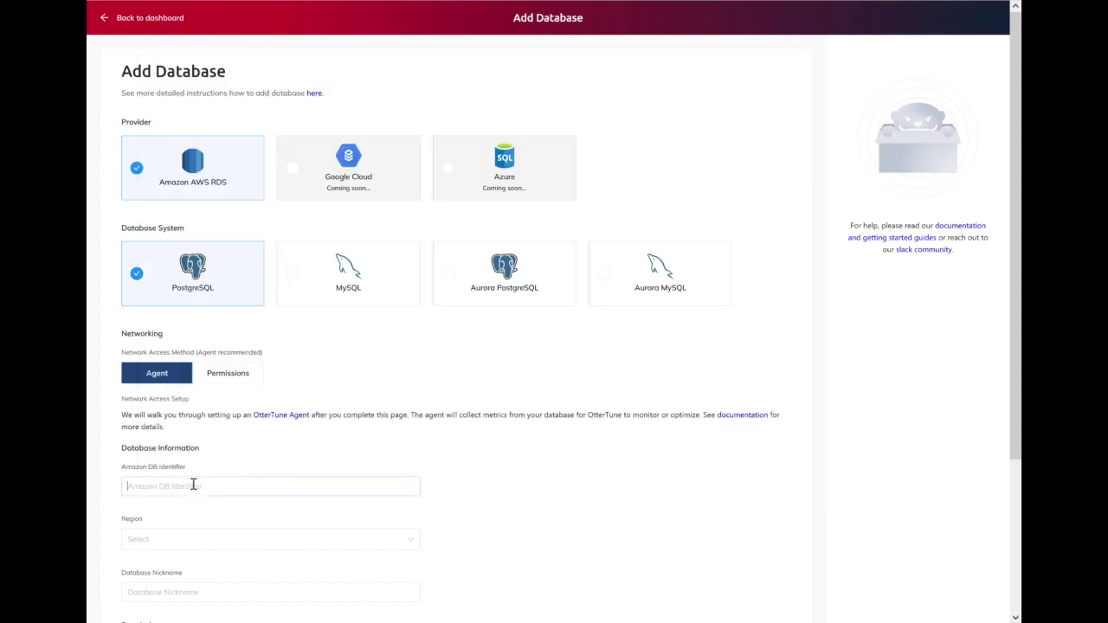
{"action": "type", "text": "da"}
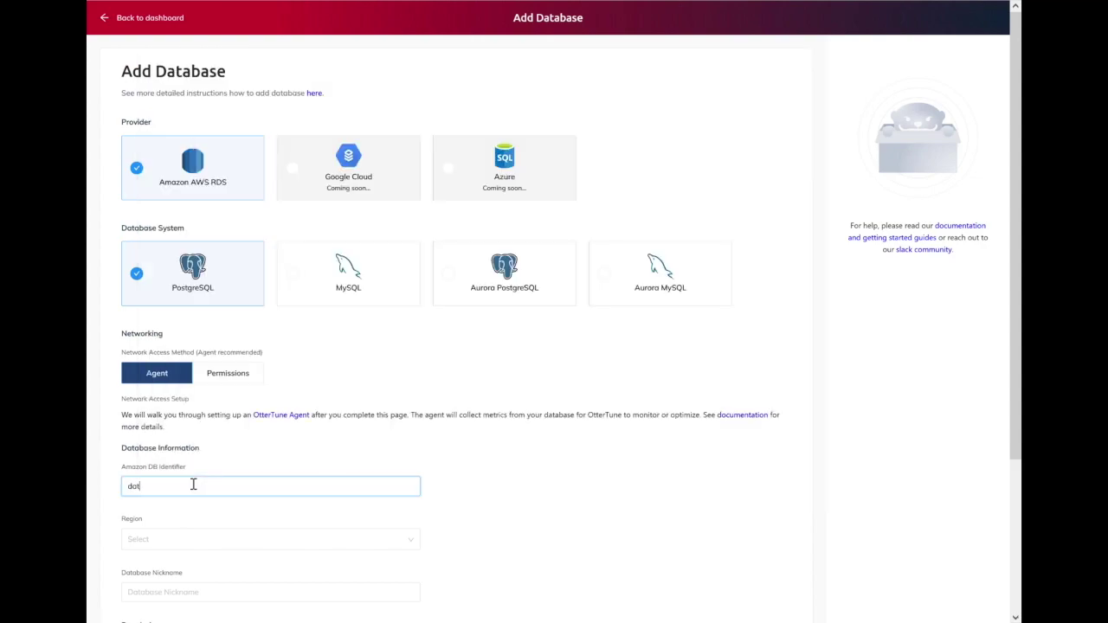
{"action": "type", "text": "tabase-demo"}
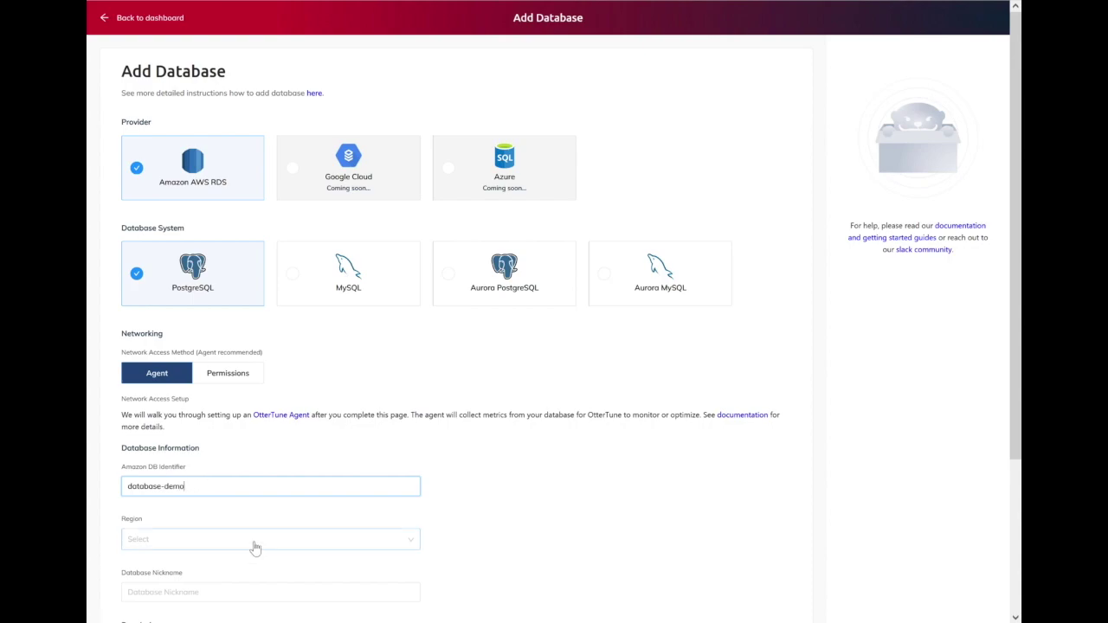
Step: Set the new database's region to us-east-2
{"action": "left_click", "coordinate": [256, 547]}
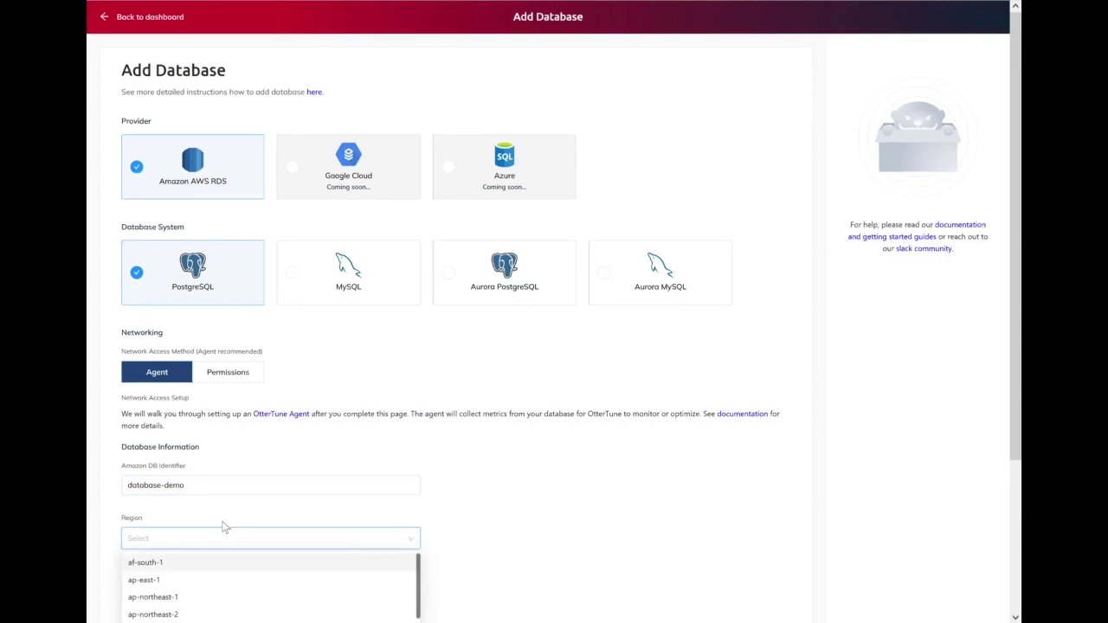
{"action": "scroll", "coordinate": [223, 526], "scroll_direction": "down", "scroll_amount": 5}
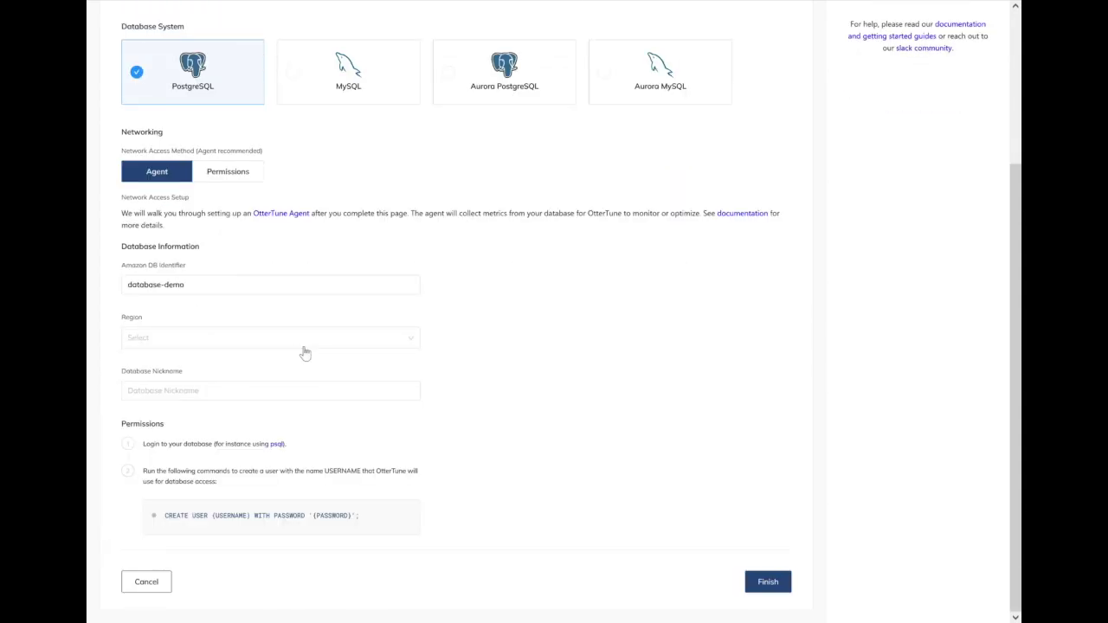
{"action": "left_click", "coordinate": [327, 337]}
{"action": "scroll", "coordinate": [280, 438], "scroll_direction": "down", "scroll_amount": 5}
{"action": "right_click", "coordinate": [280, 437]}
{"action": "key", "text": "Escape"}
{"action": "left_click", "coordinate": [223, 463]}
Step: Check the Notepad notes, give the database the nickname andy-demo and submit the form
{"action": "key", "text": "alt+Tab"}
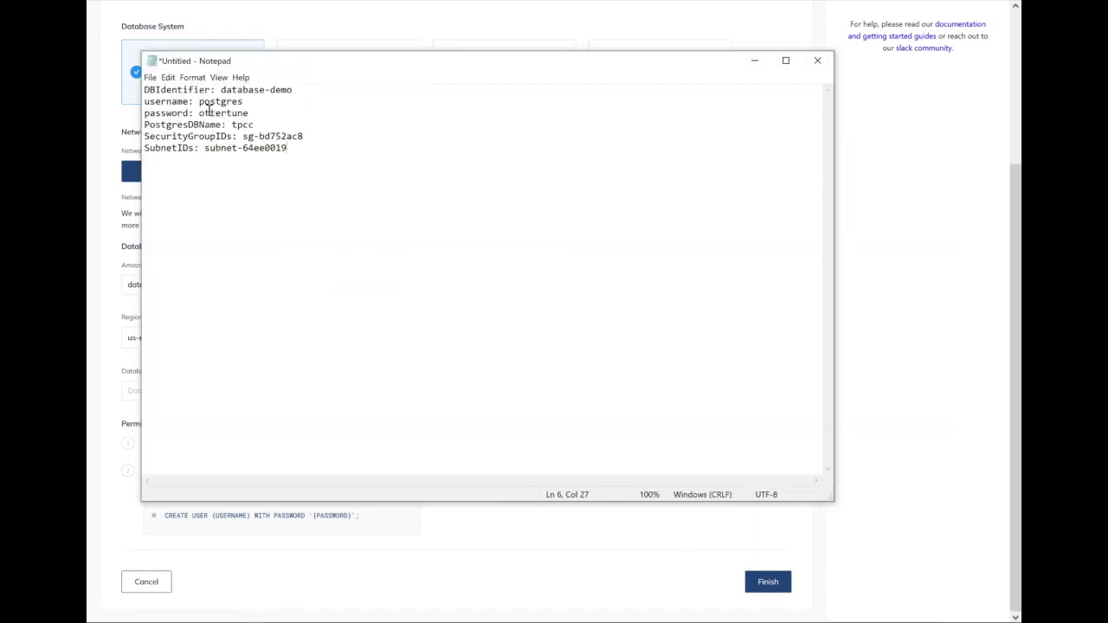
{"action": "left_click", "coordinate": [94, 294]}
{"action": "key", "text": "alt+Tab"}
{"action": "key", "text": "alt+Tab"}
{"action": "left_click", "coordinate": [156, 390]}
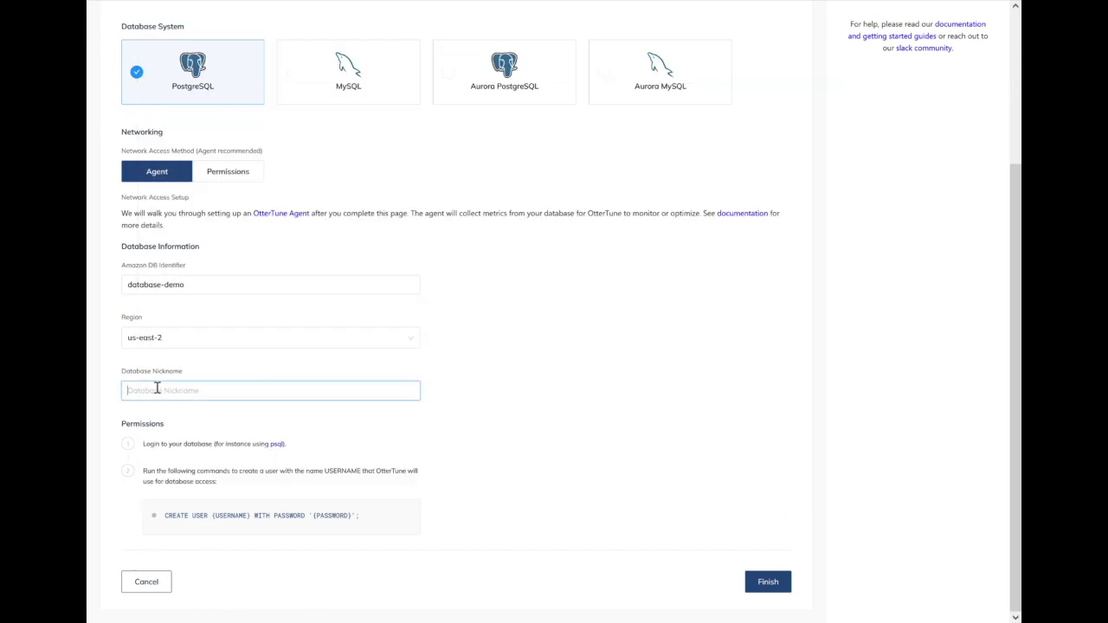
{"action": "type", "text": "andy-demo"}
{"action": "left_click", "coordinate": [779, 585]}
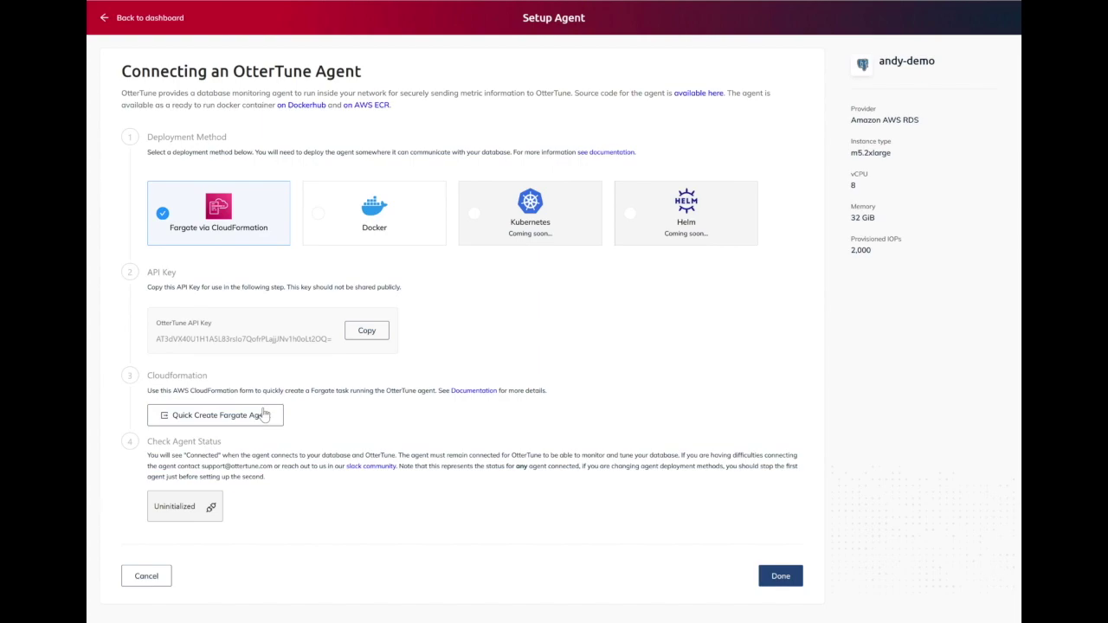
Step: Finish the agent setup page and open the andy-demo database to view its details
{"action": "left_click", "coordinate": [777, 579]}
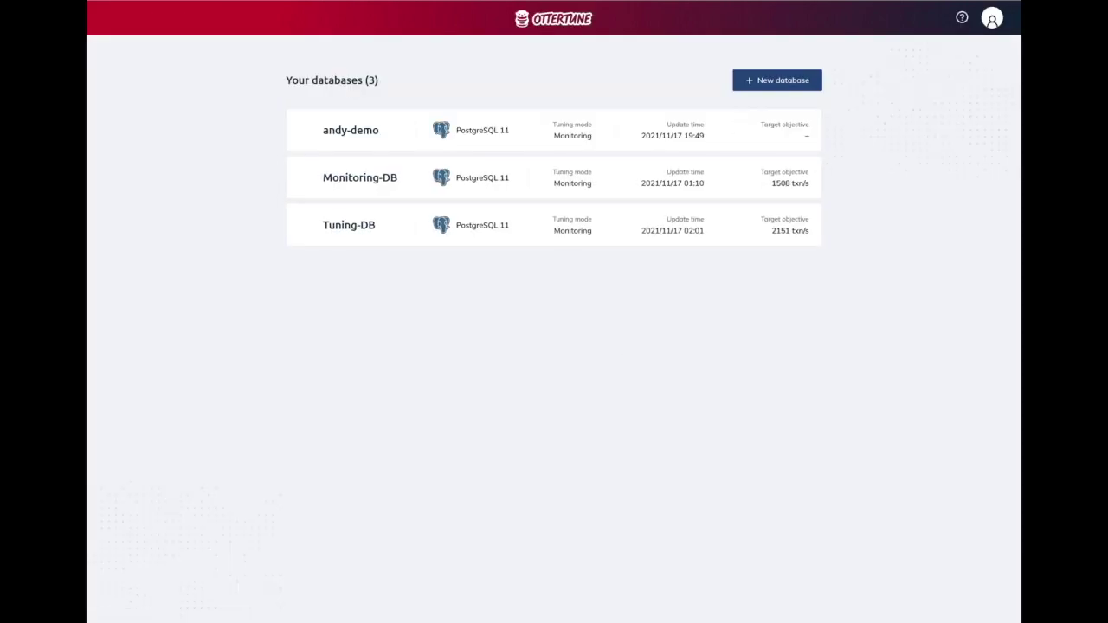
{"action": "left_click", "coordinate": [555, 136]}
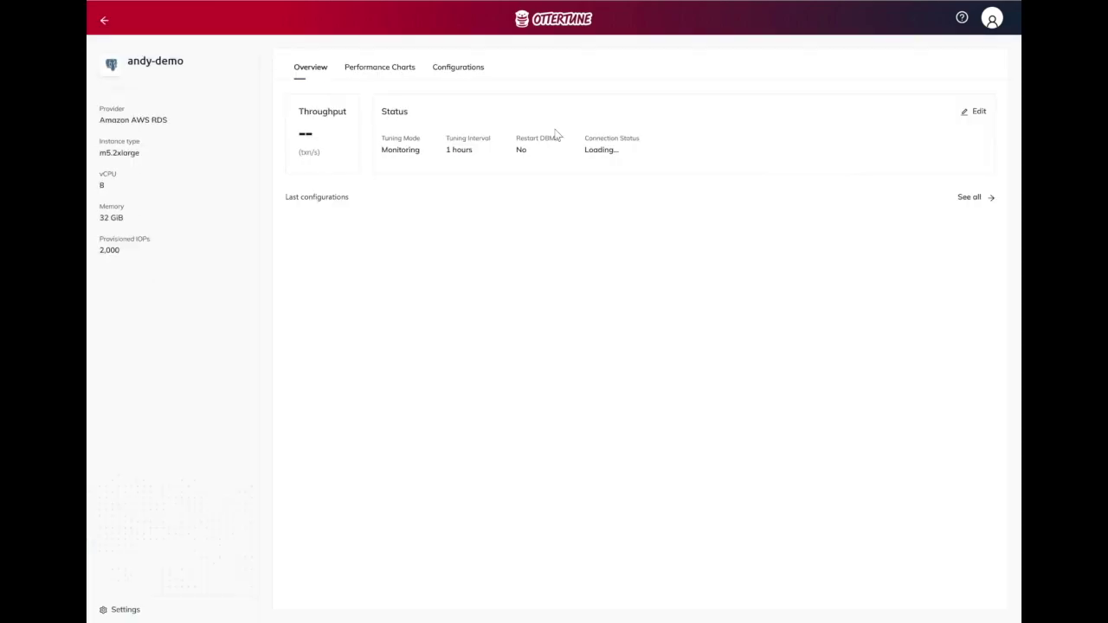
{"action": "left_click", "coordinate": [458, 81]}
{"action": "left_click", "coordinate": [319, 76]}
Step: Switch to the other OtterTune browser window and sign in with the credentials already filled in
{"action": "key", "text": "alt+Tab"}
{"action": "key", "text": "alt+Tab"}
{"action": "key", "text": "alt+Tab"}
{"action": "key", "text": "alt+Tab"}
{"action": "key", "text": "alt+Tab"}
{"action": "key", "text": "alt+Tab"}
{"action": "key", "text": "alt+Tab"}
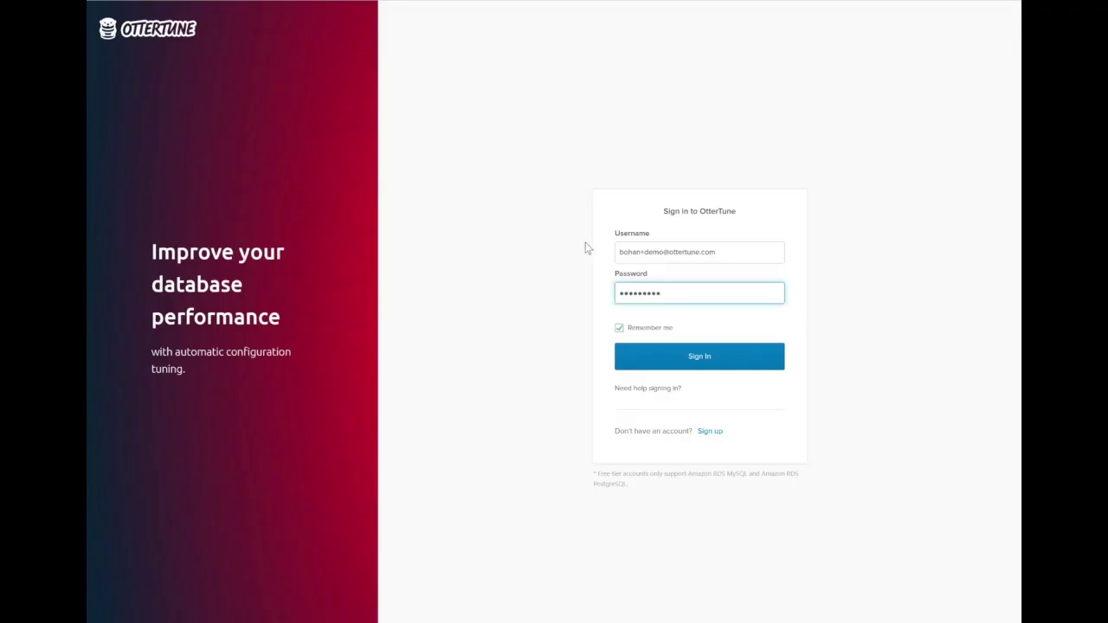
{"action": "left_click", "coordinate": [733, 370]}
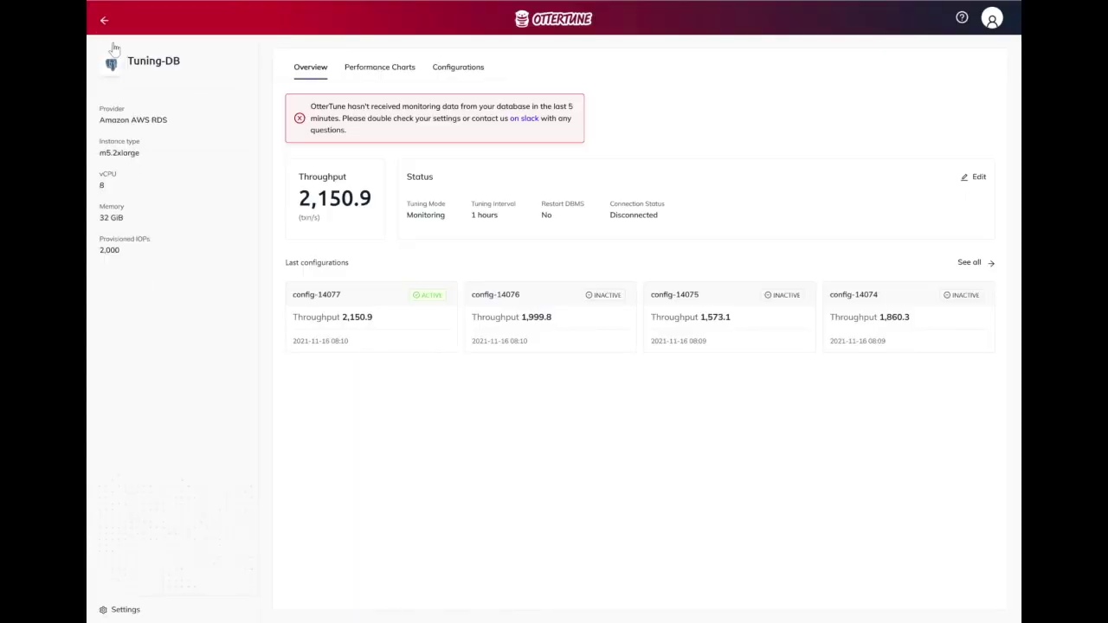
Step: Open Tuning-DB from the database list and look through its list of configurations
{"action": "left_click", "coordinate": [104, 20]}
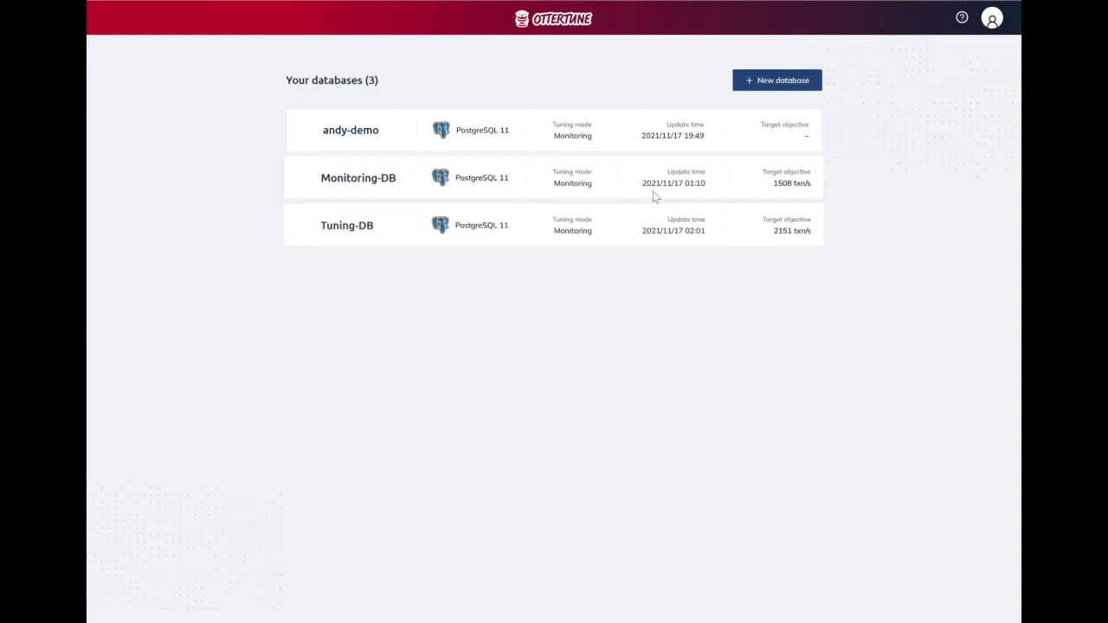
{"action": "left_click", "coordinate": [686, 238]}
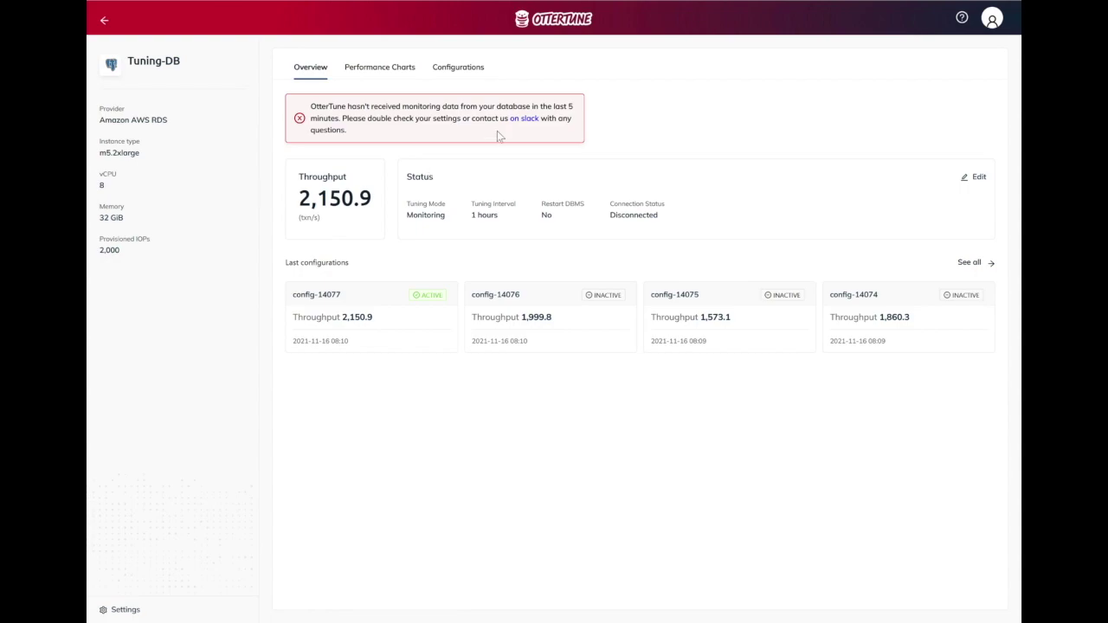
{"action": "left_click", "coordinate": [474, 76]}
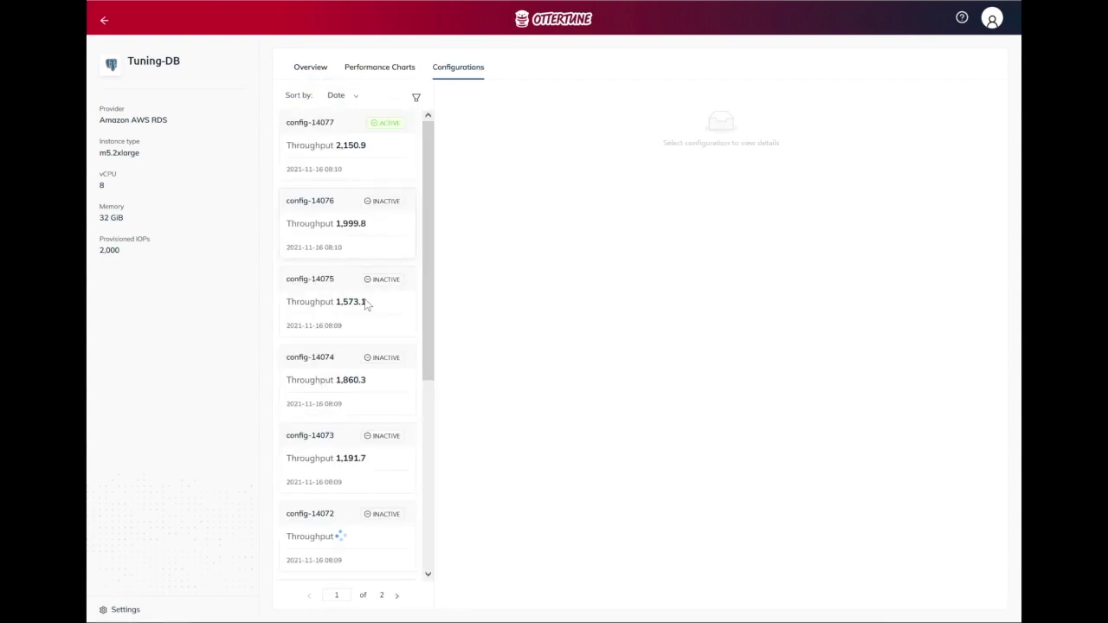
{"action": "key", "text": "super+Tab"}
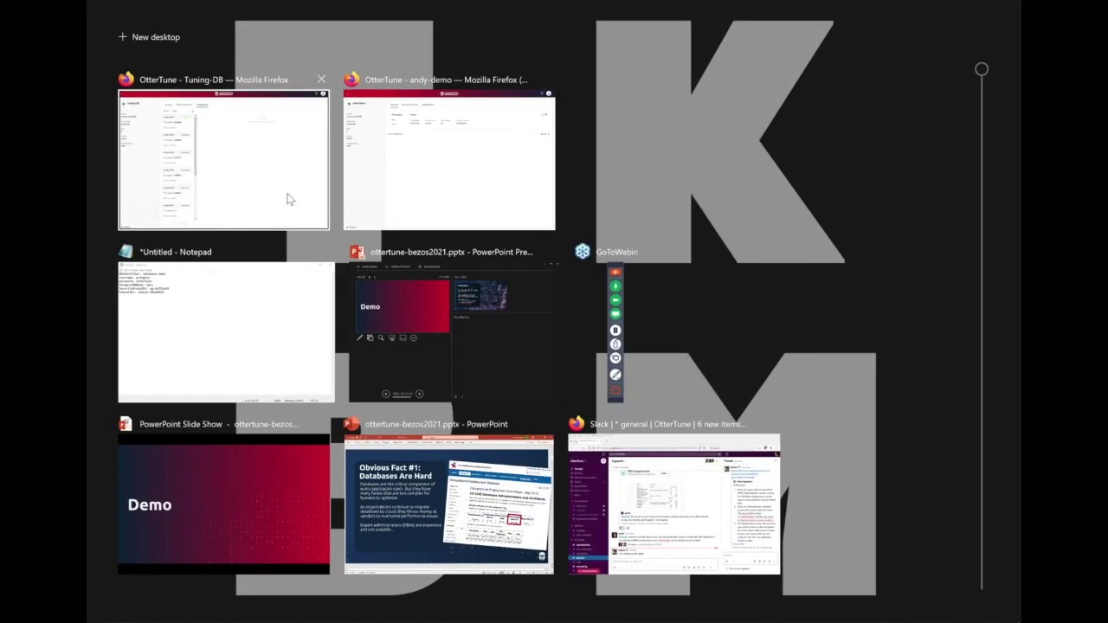
{"action": "left_click", "coordinate": [286, 199]}
{"action": "left_click_drag", "start_coordinate": [433, 243], "coordinate": [437, 446]}
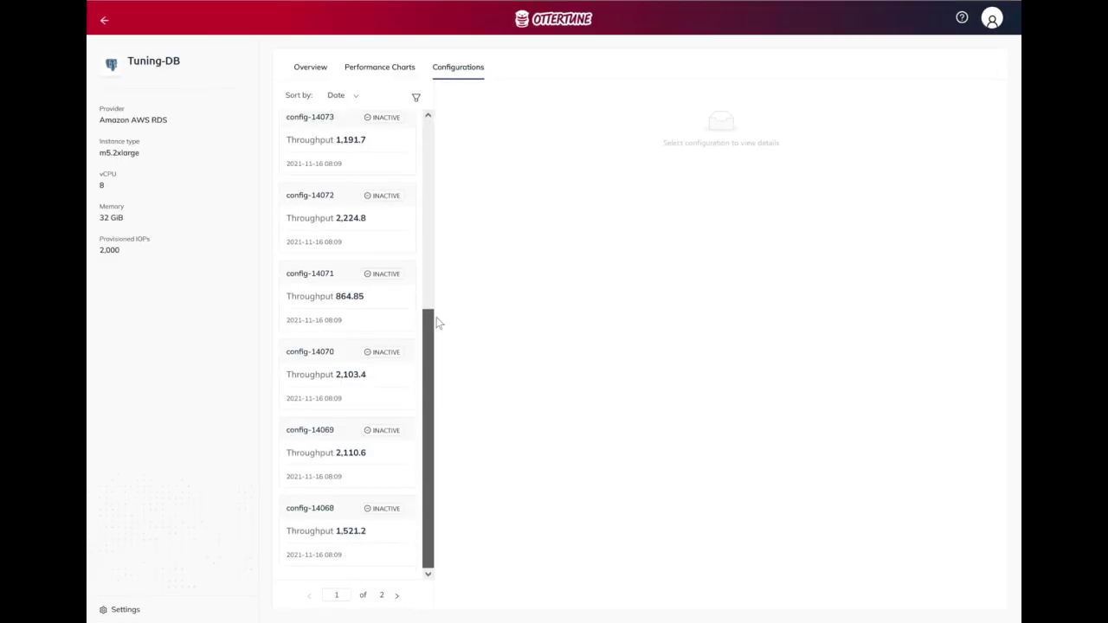
{"action": "left_click_drag", "start_coordinate": [436, 321], "coordinate": [442, 156]}
Step: Open the details of config-14077 and compare its knob values with config-14076
{"action": "left_click", "coordinate": [383, 153]}
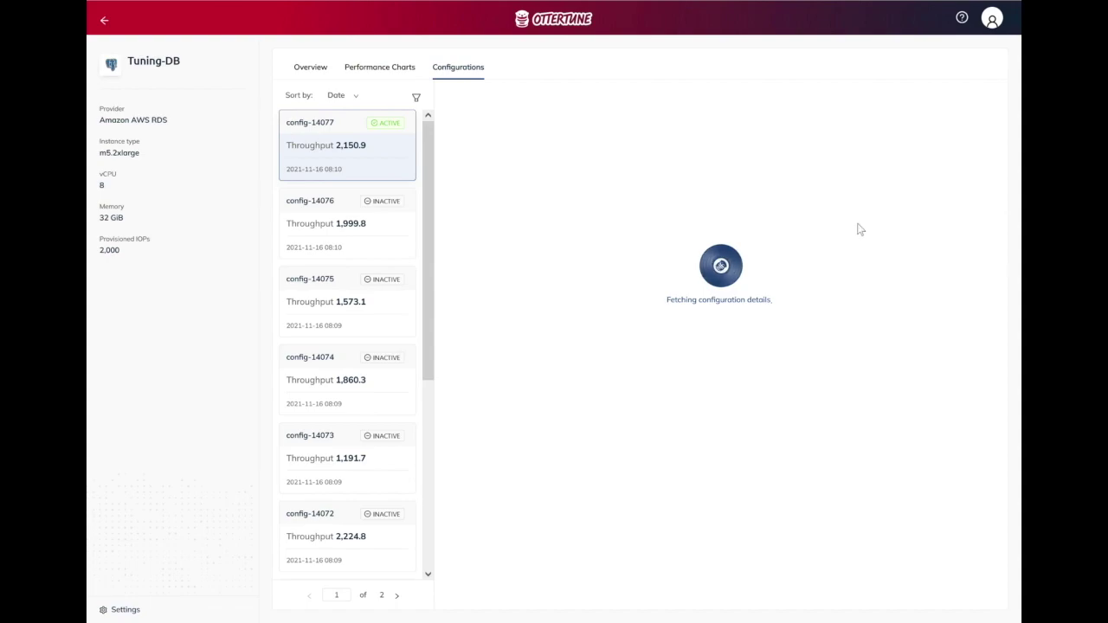
{"action": "left_click", "coordinate": [938, 227]}
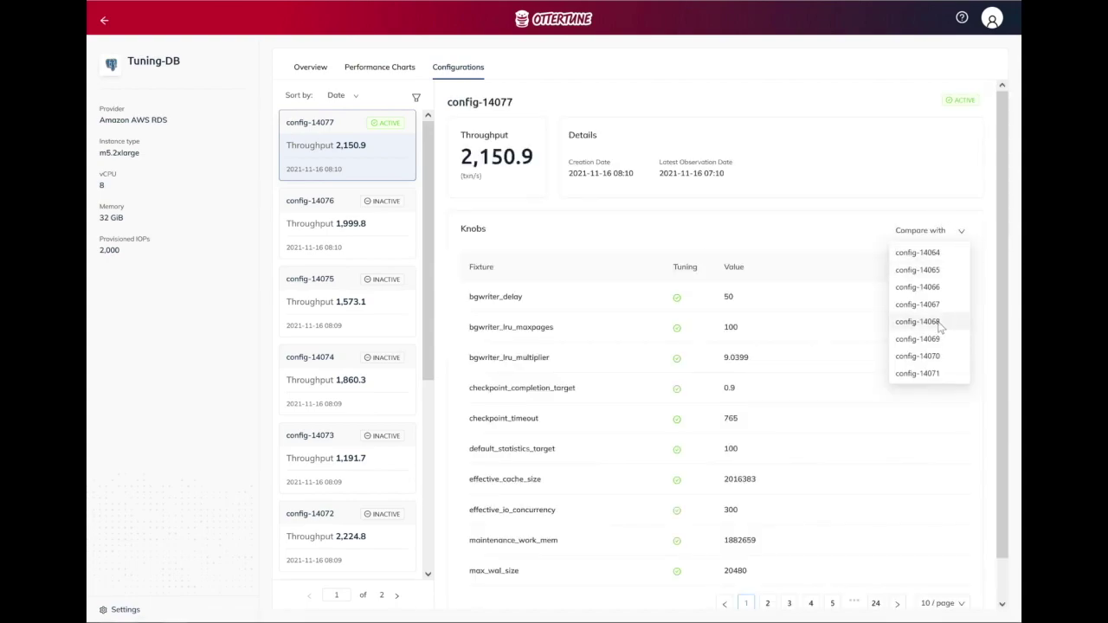
{"action": "key", "text": "super+Tab"}
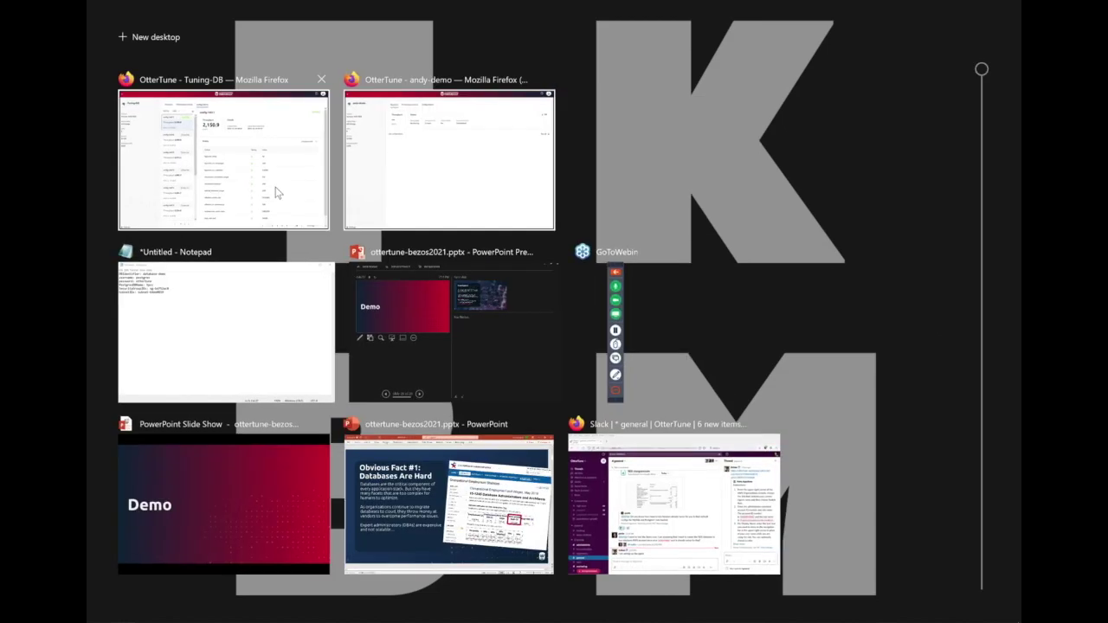
{"action": "left_click", "coordinate": [825, 255]}
{"action": "left_click_drag", "start_coordinate": [966, 271], "coordinate": [966, 319]}
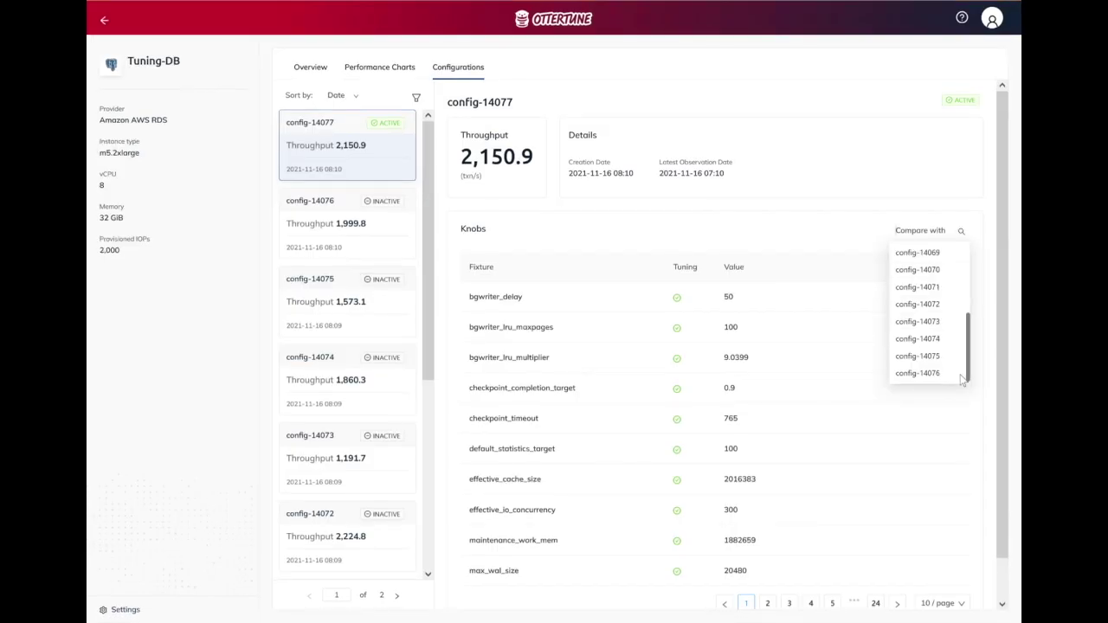
{"action": "left_click", "coordinate": [930, 373]}
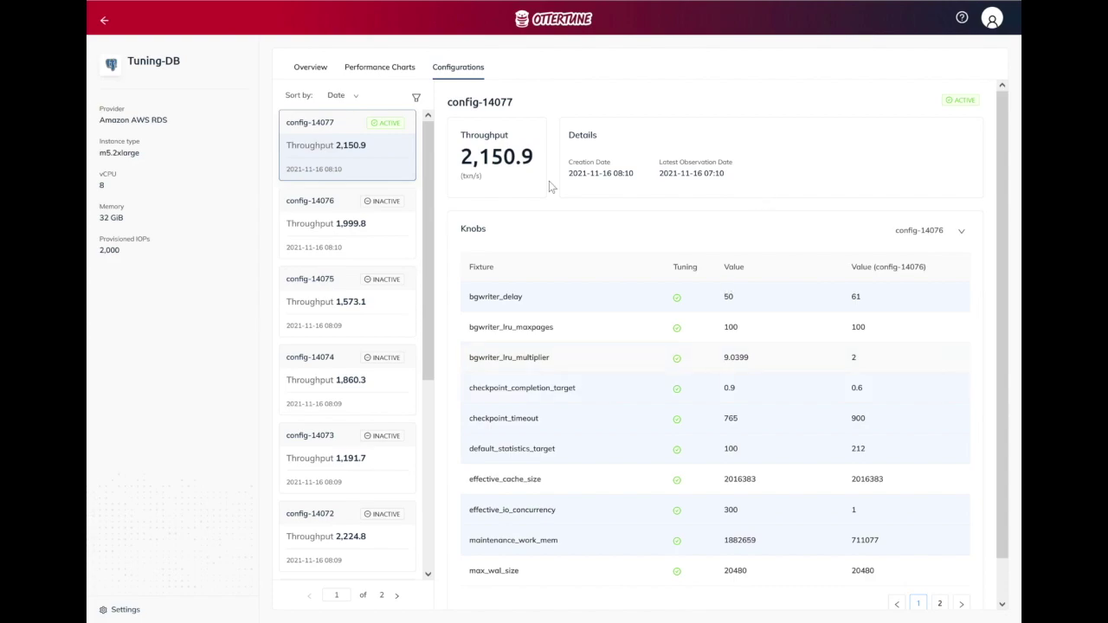
Step: Show Tuning-DB's performance charts for the custom range 11/16/2021 12:00 AM to 11/16/2021 11:59 PM and examine the throughput curve
{"action": "left_click", "coordinate": [395, 71]}
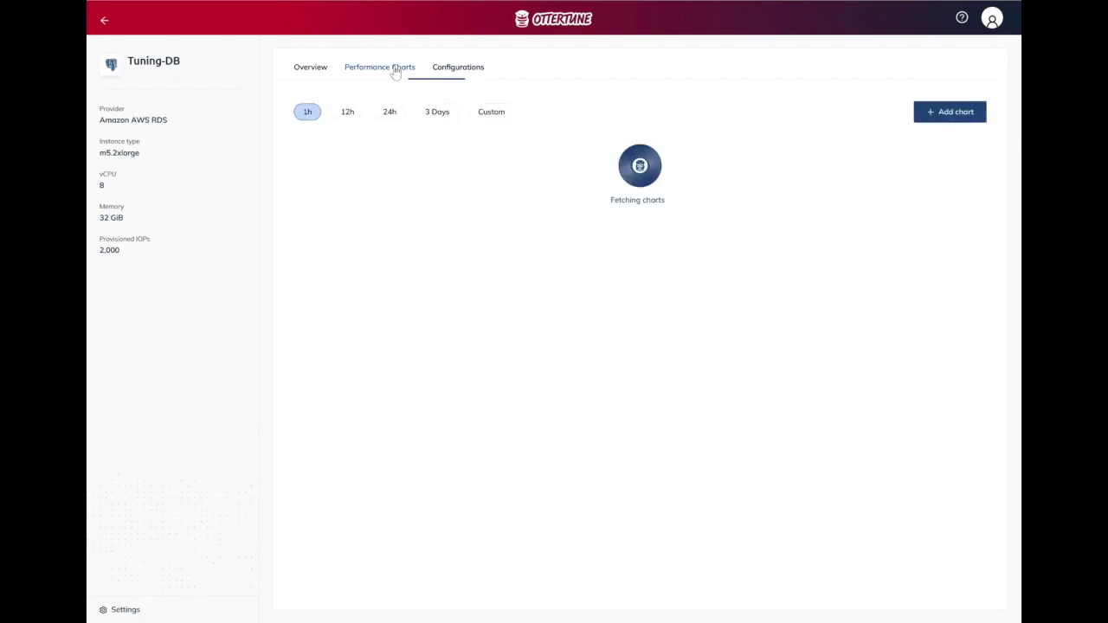
{"action": "left_click", "coordinate": [431, 115]}
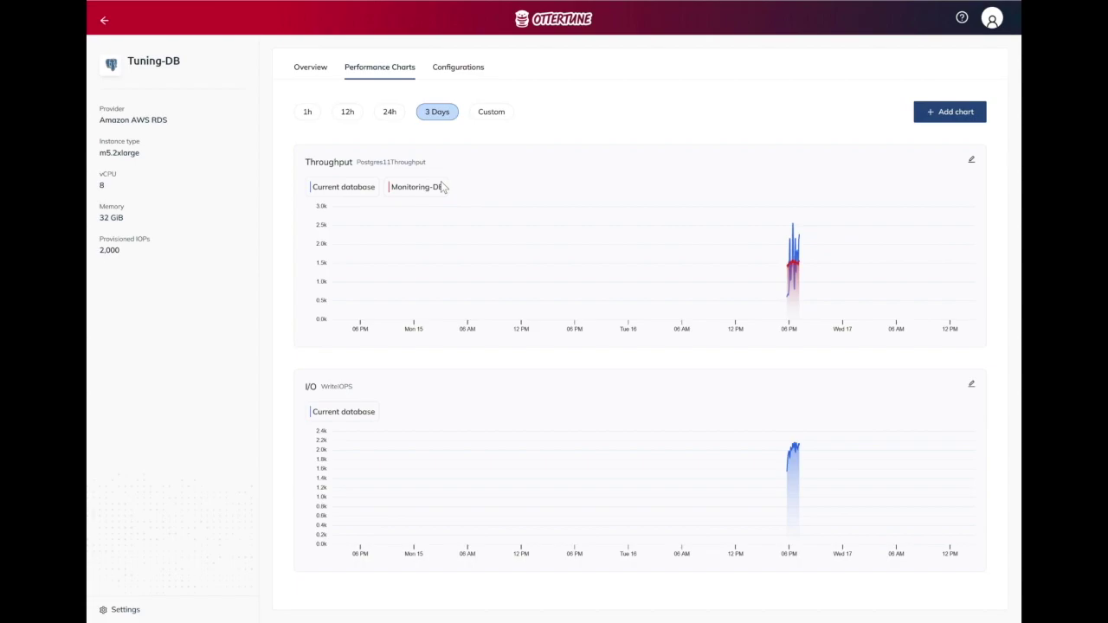
{"action": "left_click", "coordinate": [498, 112]}
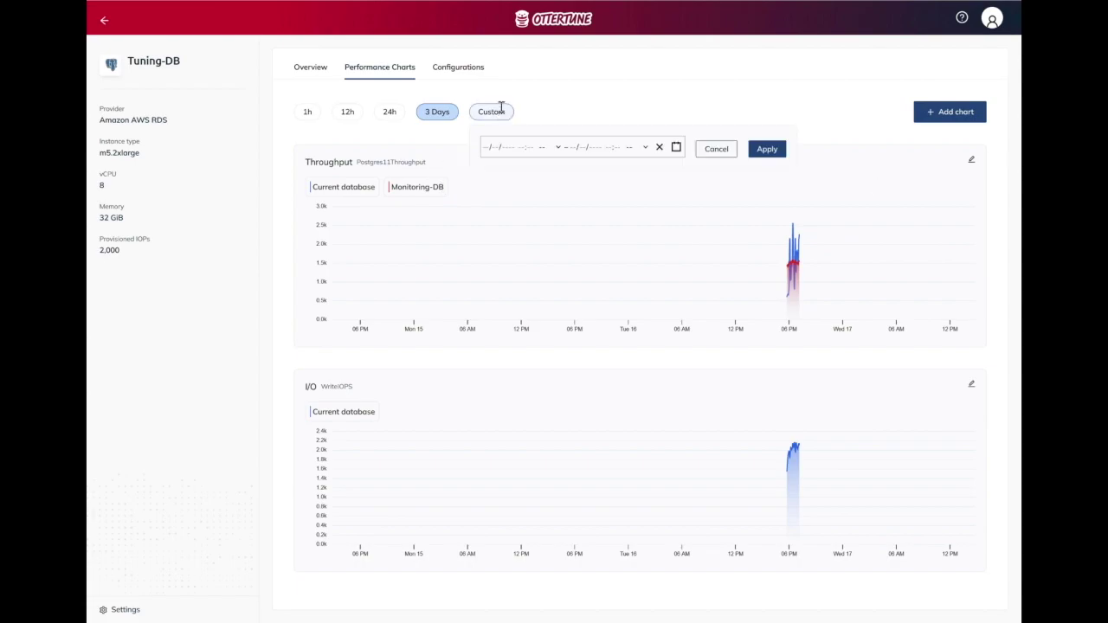
{"action": "left_click", "coordinate": [486, 149]}
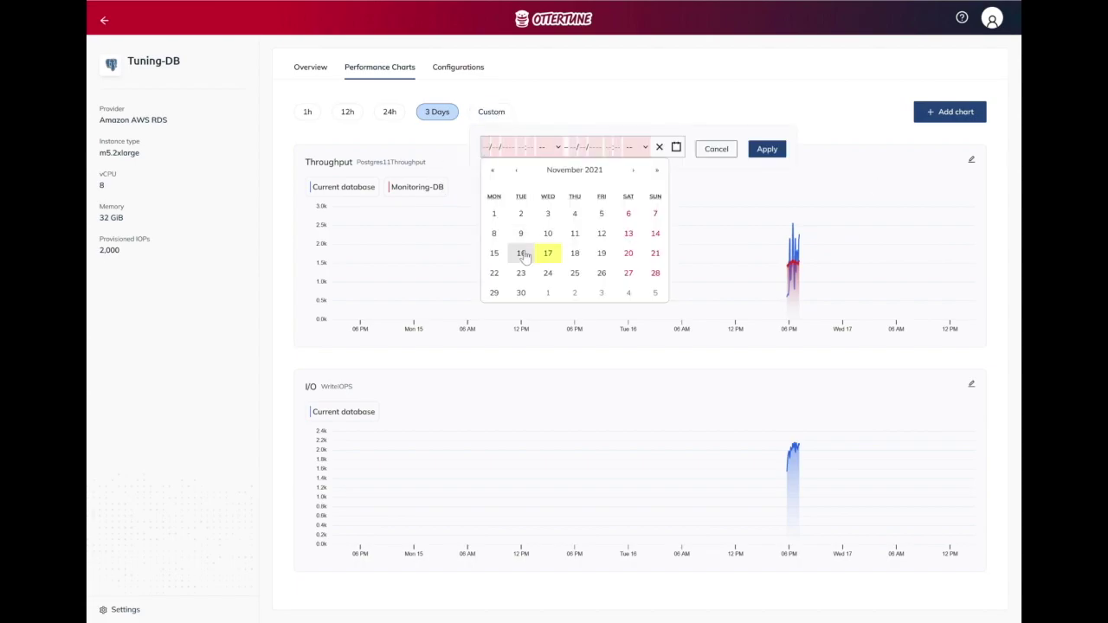
{"action": "left_click", "coordinate": [522, 253]}
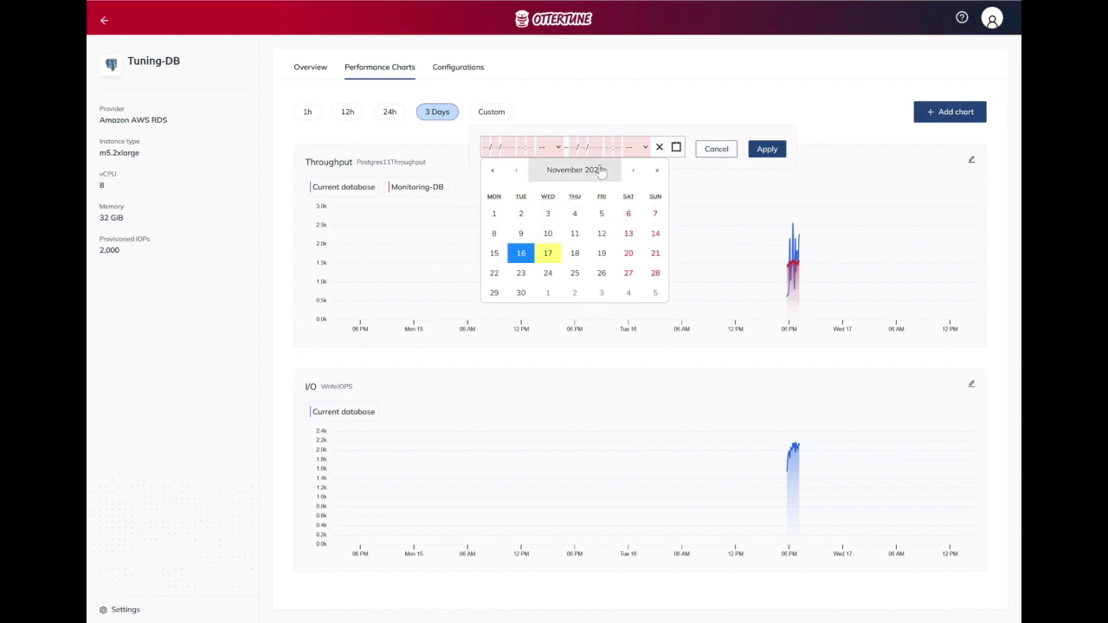
{"action": "left_click", "coordinate": [521, 257]}
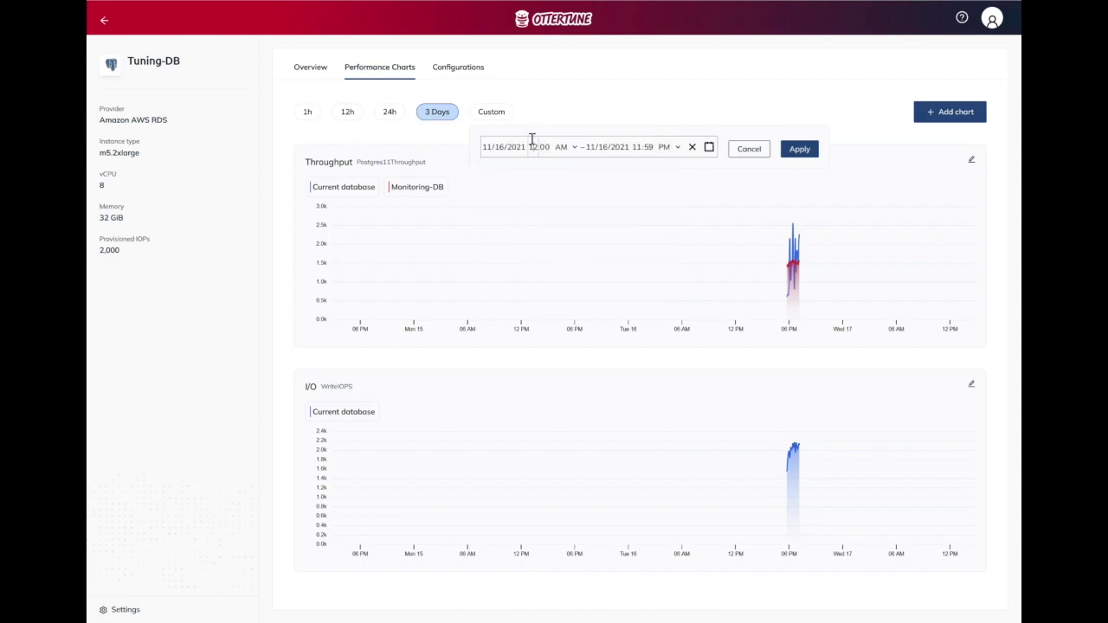
{"action": "left_click", "coordinate": [810, 154]}
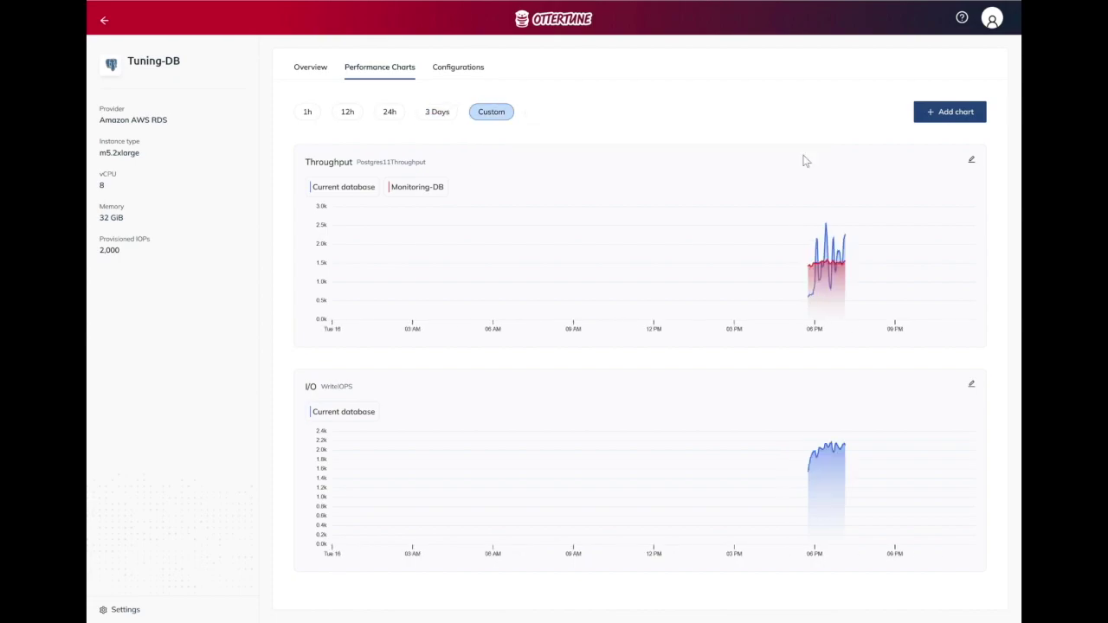
{"action": "mouse_move", "coordinate": [816, 299]}
Step: Switch to the PowerPoint presenter view and open the Windows display projection options
{"action": "key", "text": "alt+Tab"}
{"action": "key", "text": "alt+Tab"}
{"action": "key", "text": "alt+Tab"}
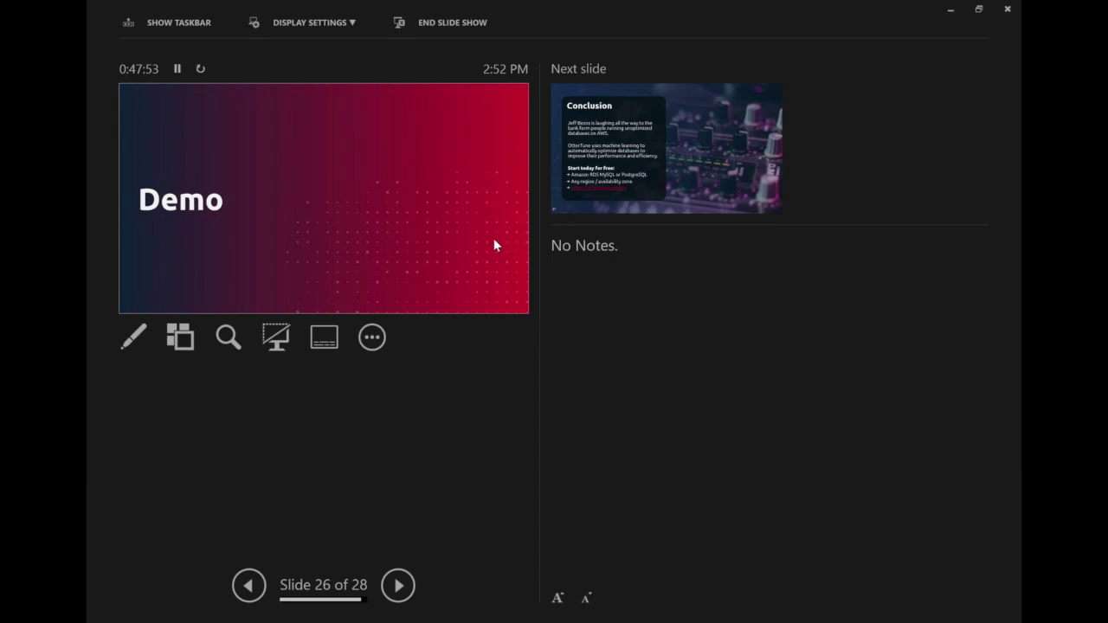
{"action": "key", "text": "super+p"}
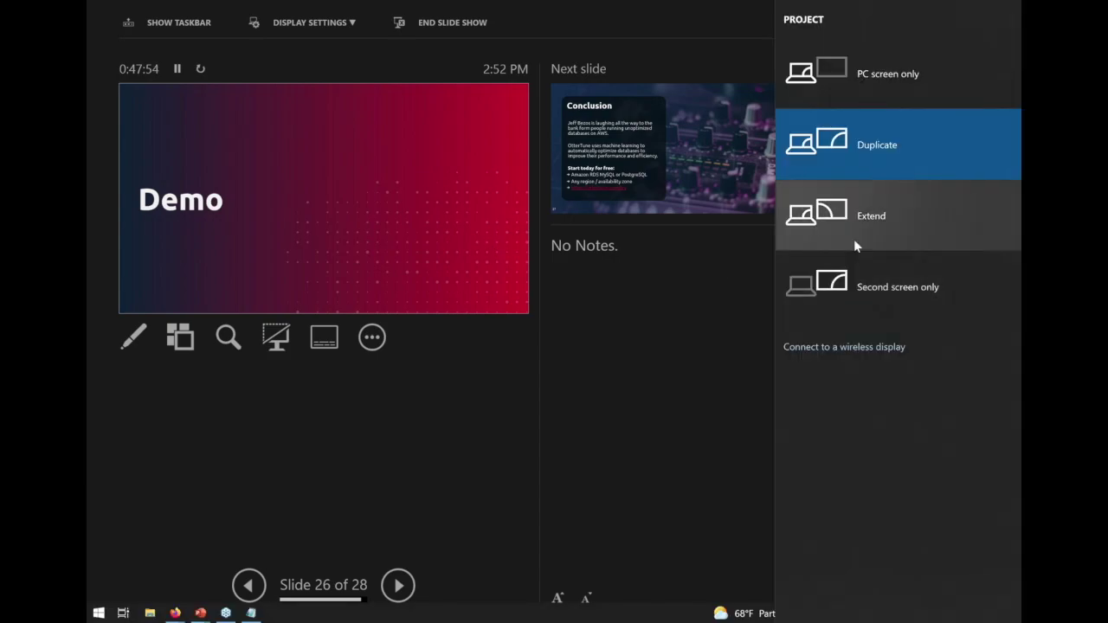